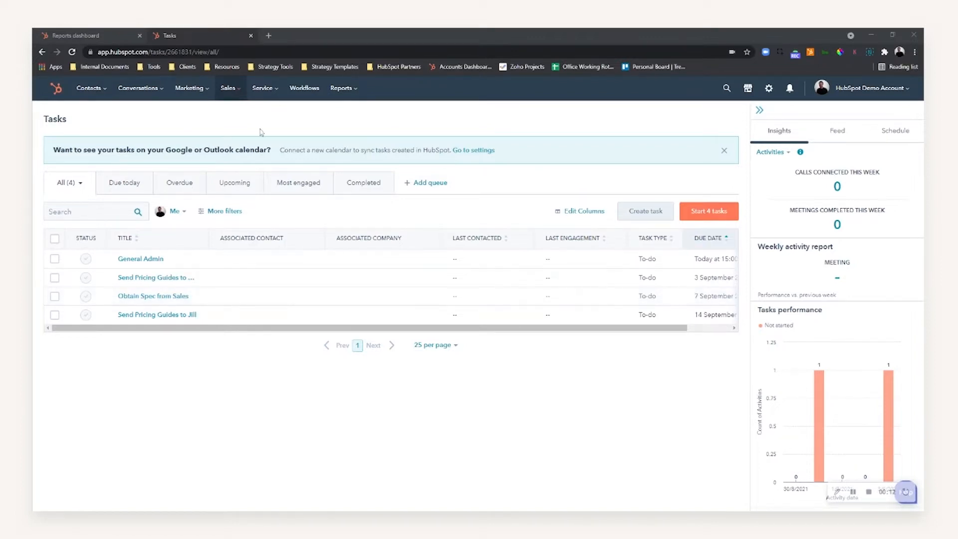
Step: Look through the assignees available for filtering the task list
left_click(247, 115)
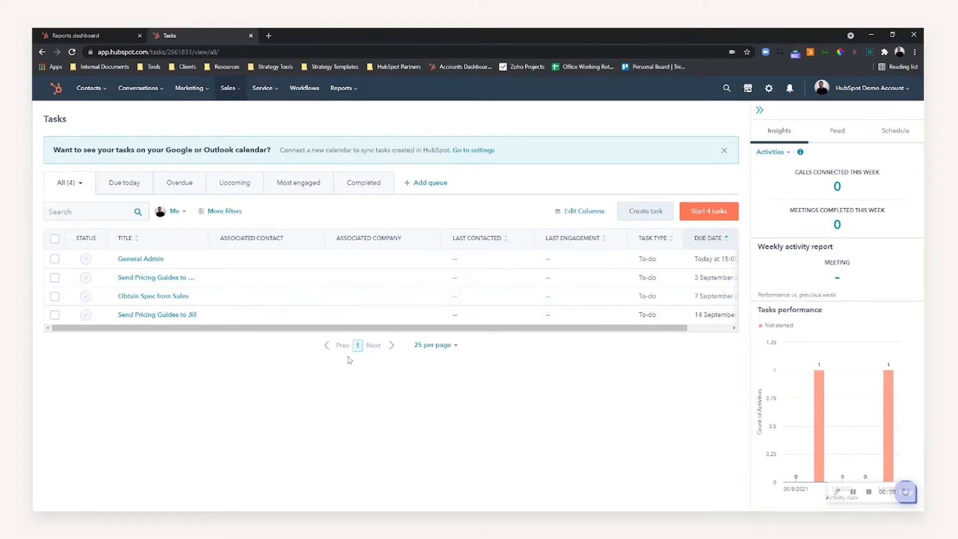
left_click(175, 211)
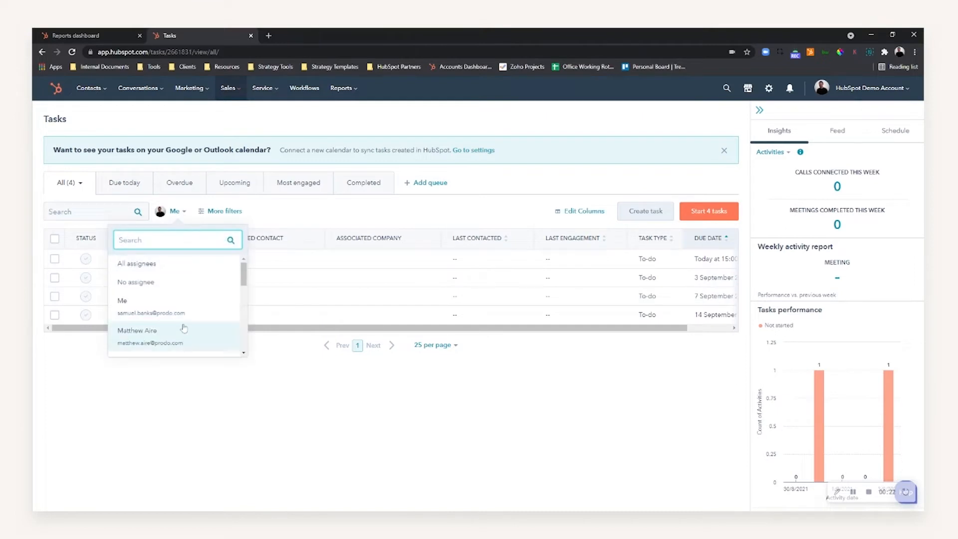
scroll(182, 324, "down", 2)
scroll(178, 309, "down", 5)
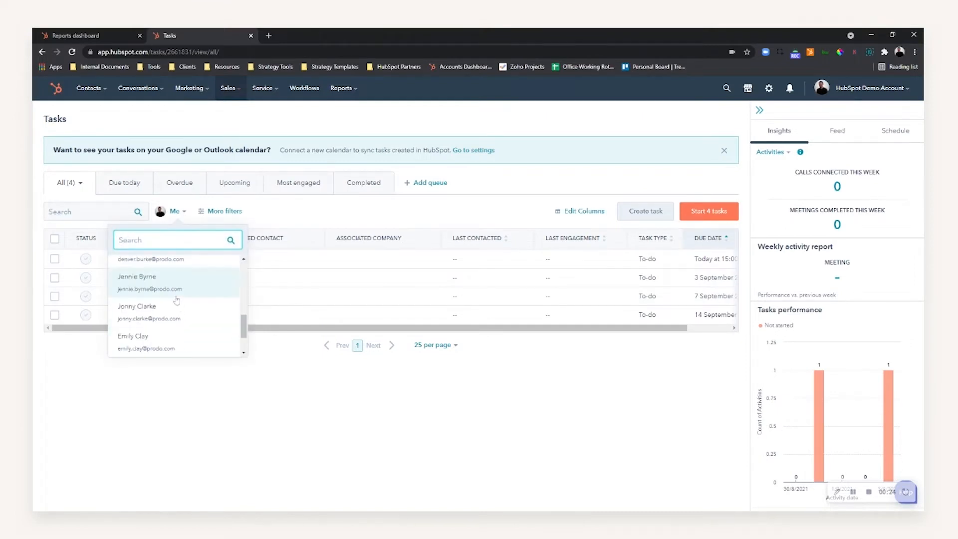
left_click(299, 387)
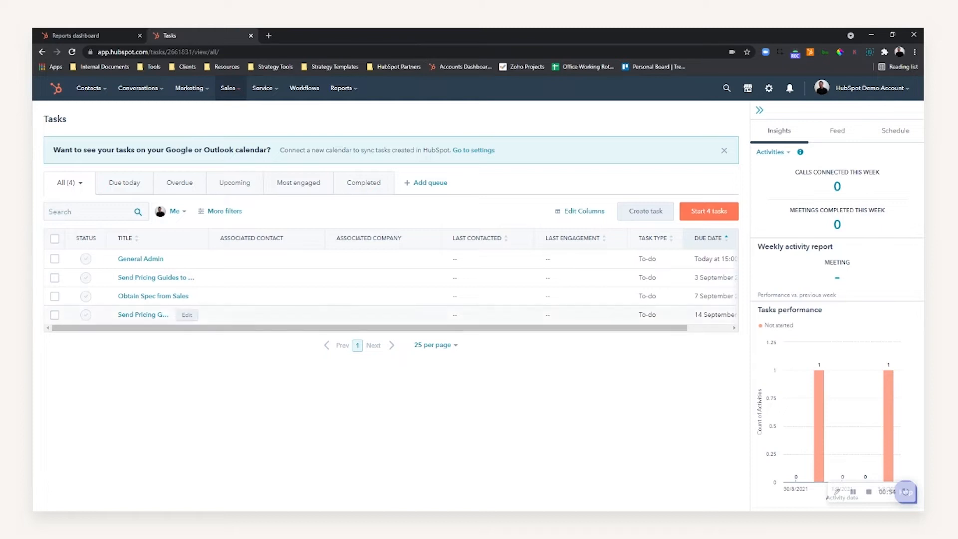
Step: Start a new task titled "Send Pricing Guide to" plus the recipient's first name, keeping the To-do type and reviewing the priority choices
left_click(646, 220)
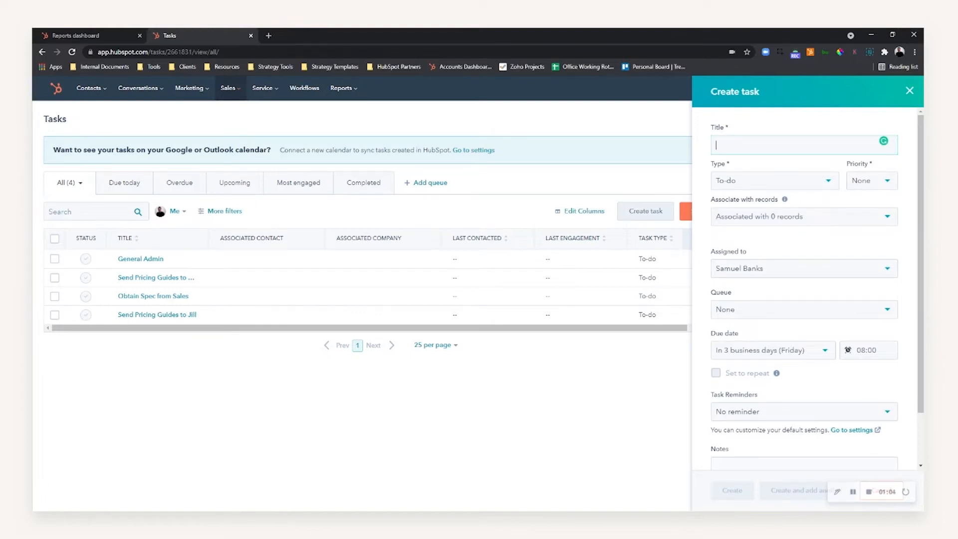
type("Send Pricing Gui")
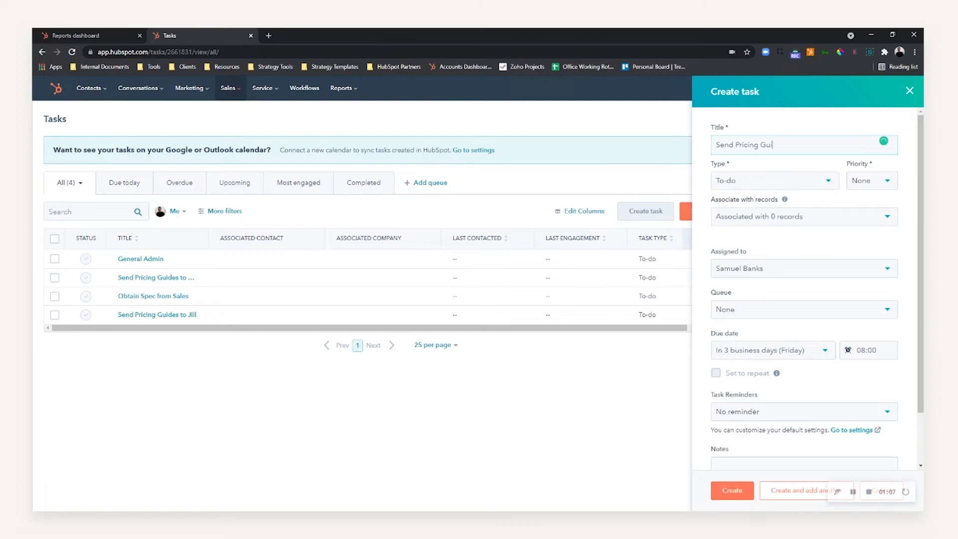
type("de to Jack")
left_click(735, 189)
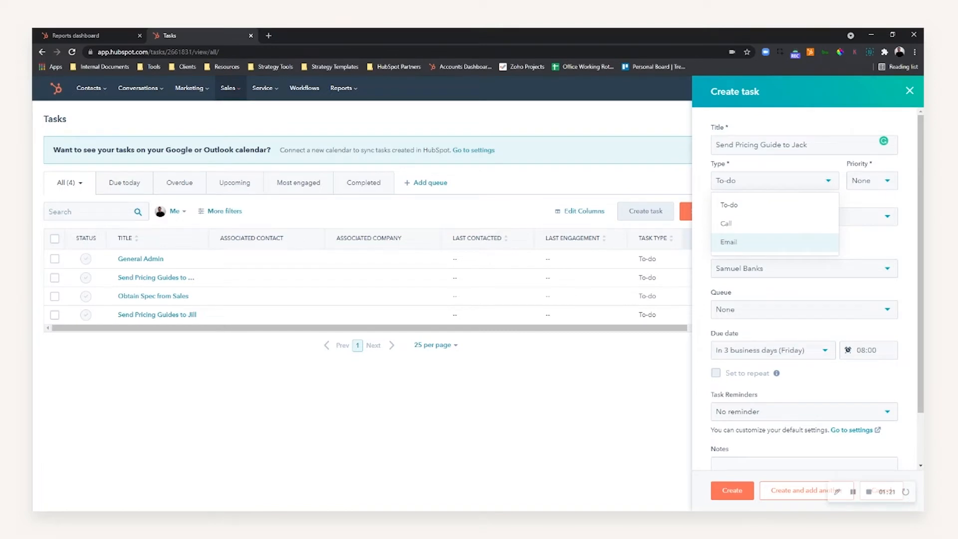
left_click(711, 202)
left_click(878, 184)
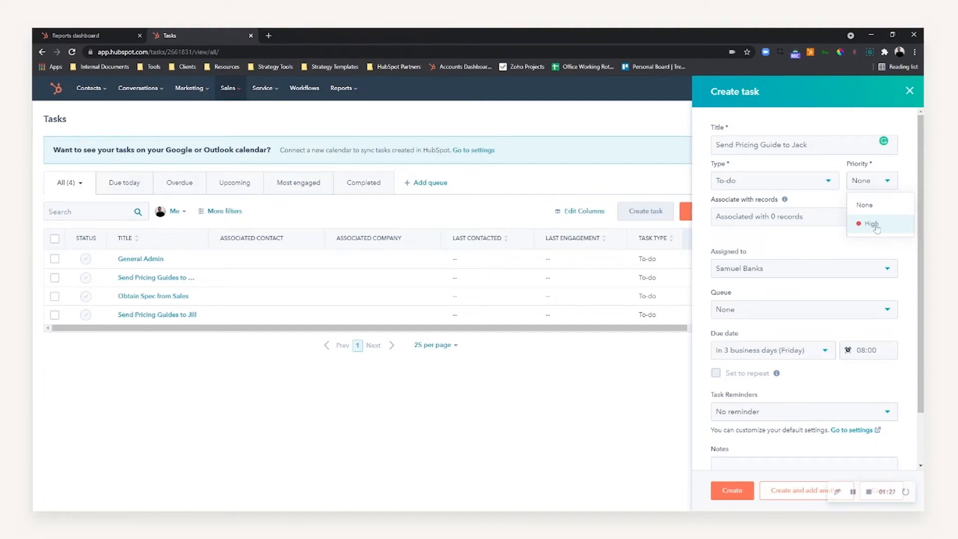
Step: Search the contacts by first name and associate the matching contact record with the new task
left_click(727, 224)
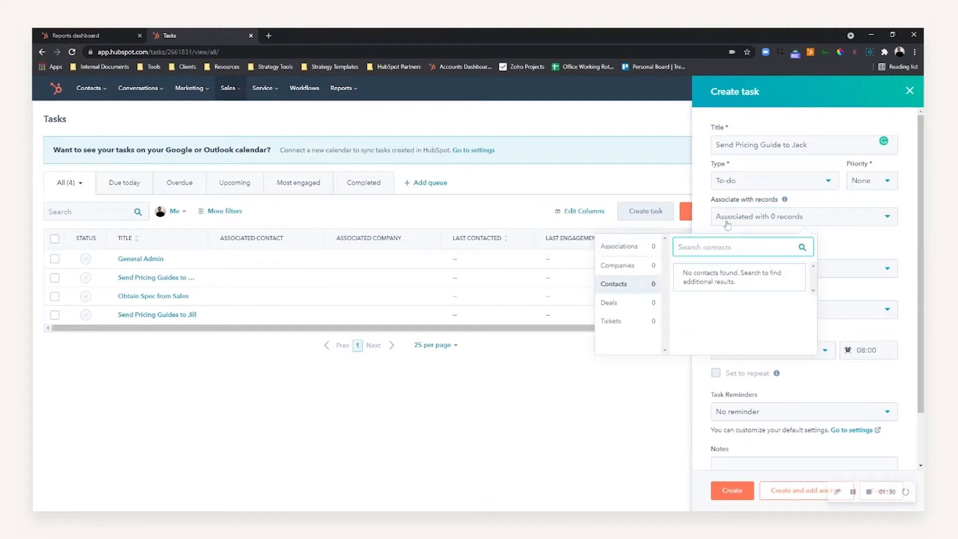
type("samuel")
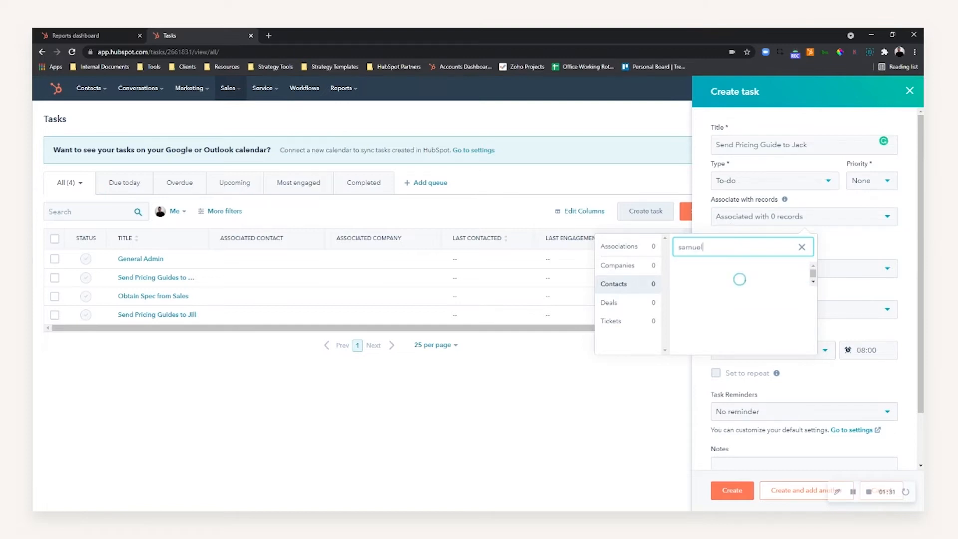
left_click(696, 274)
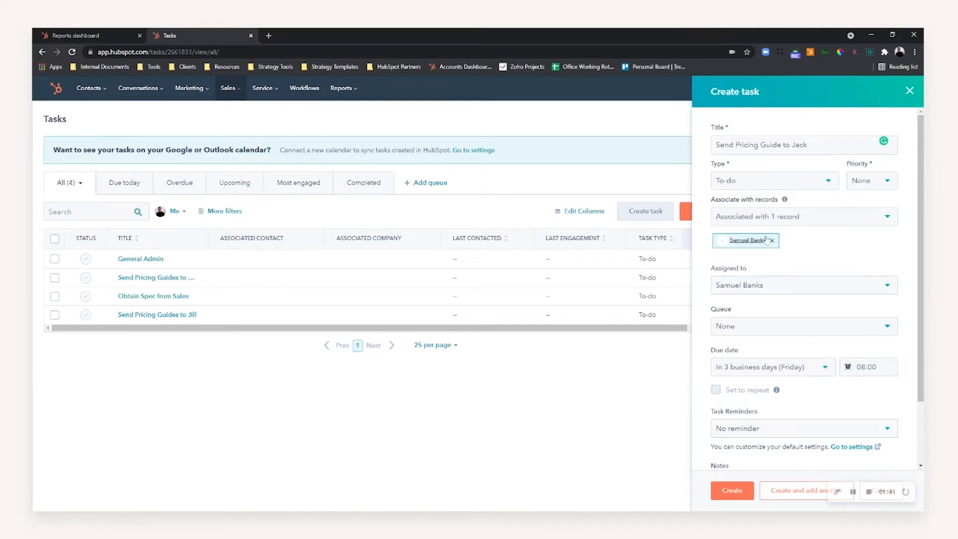
Step: Check the available assignees and queue choices for the new task without changing either
left_click(765, 286)
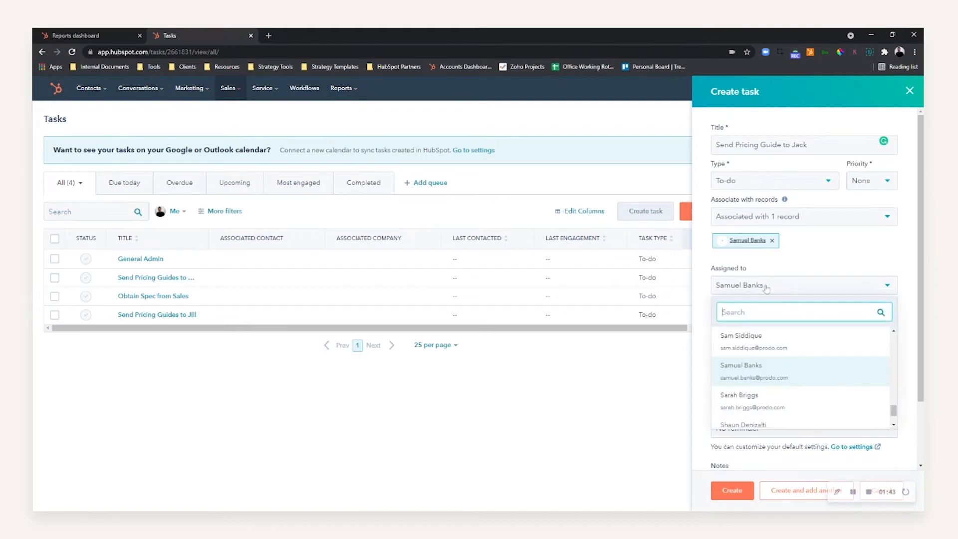
left_click(704, 323)
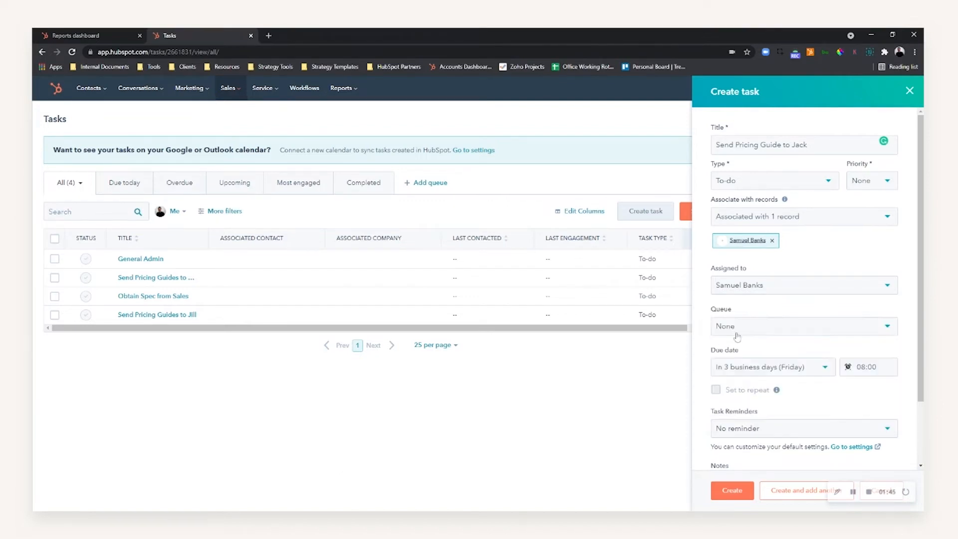
left_click(739, 326)
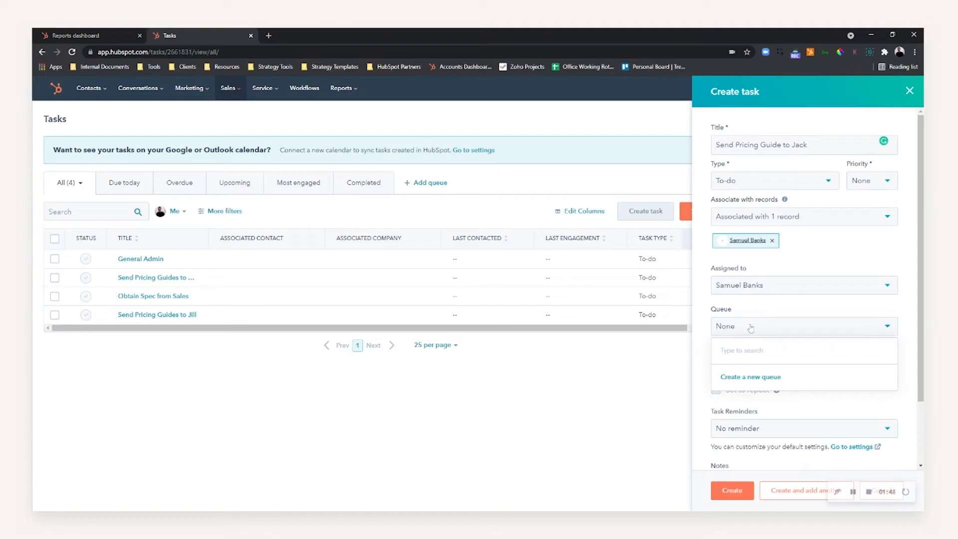
scroll(741, 350, "down", 2)
Step: Look through the new task's due date choices, from Today to Custom Date, and its reminder choices
left_click(739, 291)
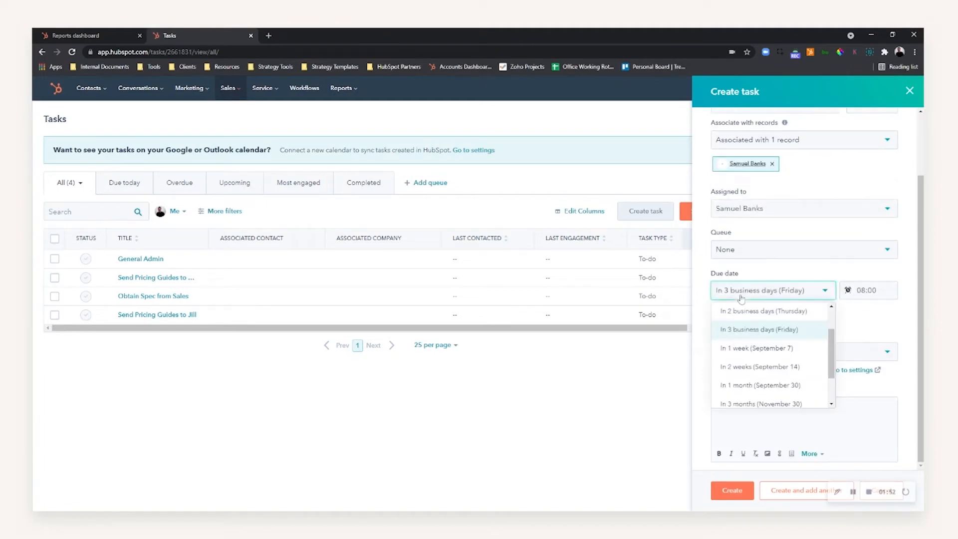
scroll(747, 315, "up", 1)
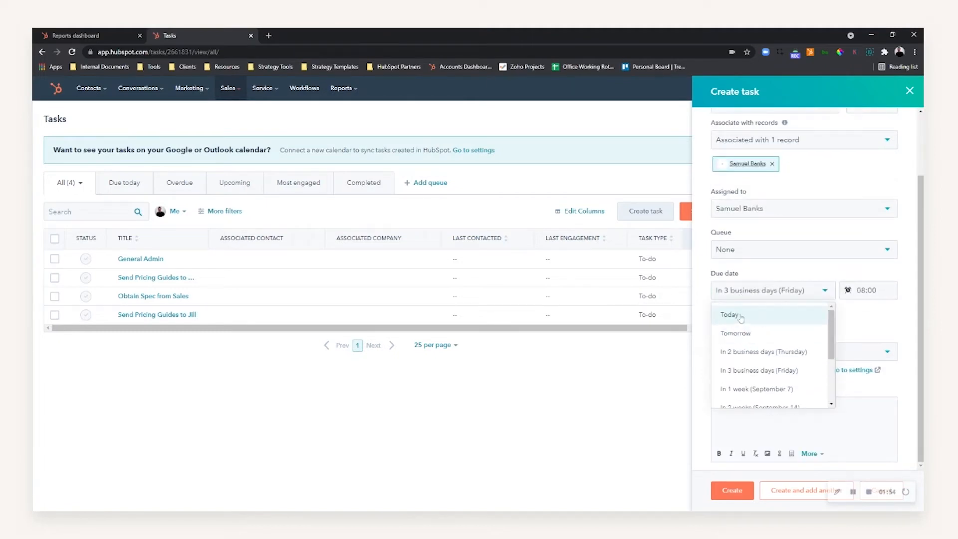
scroll(778, 349, "down", 3)
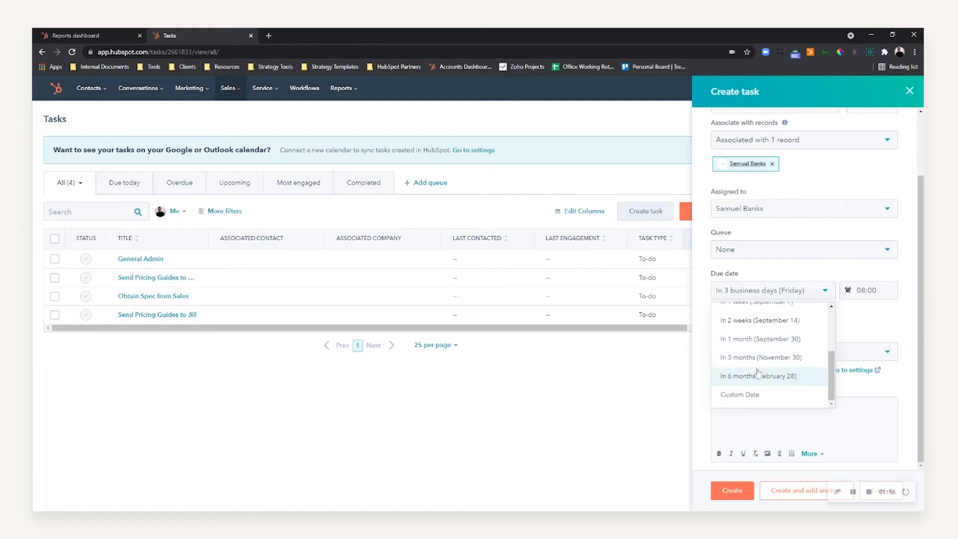
left_click(706, 365)
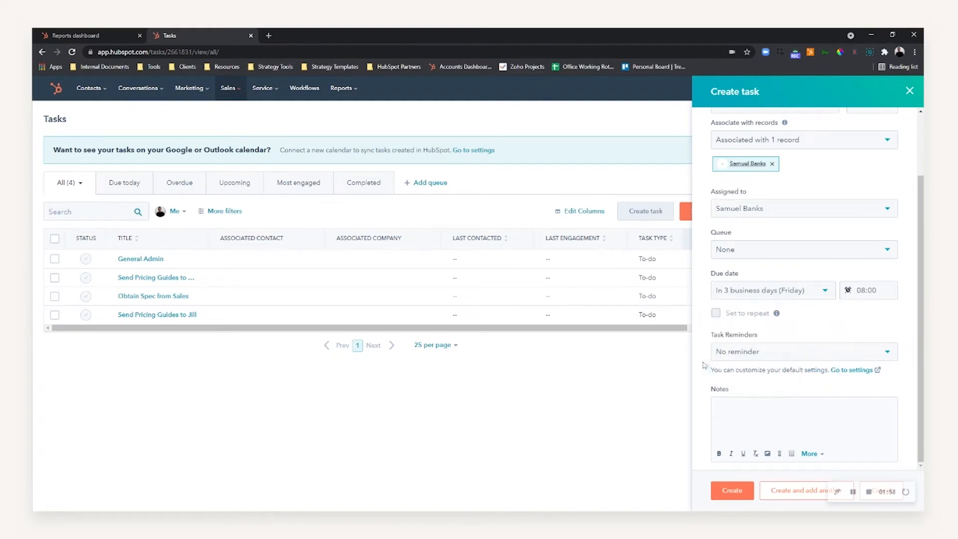
left_click(739, 299)
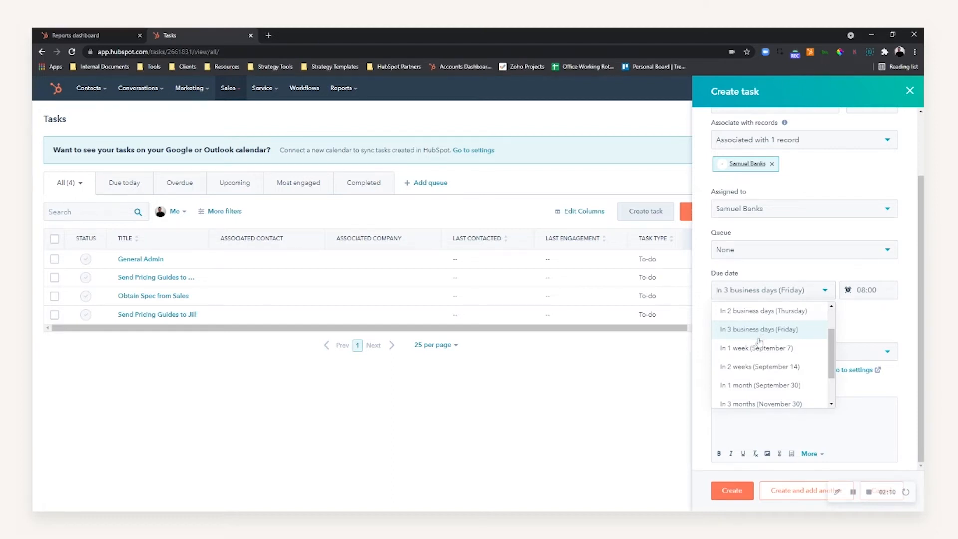
scroll(753, 382, "up", 2)
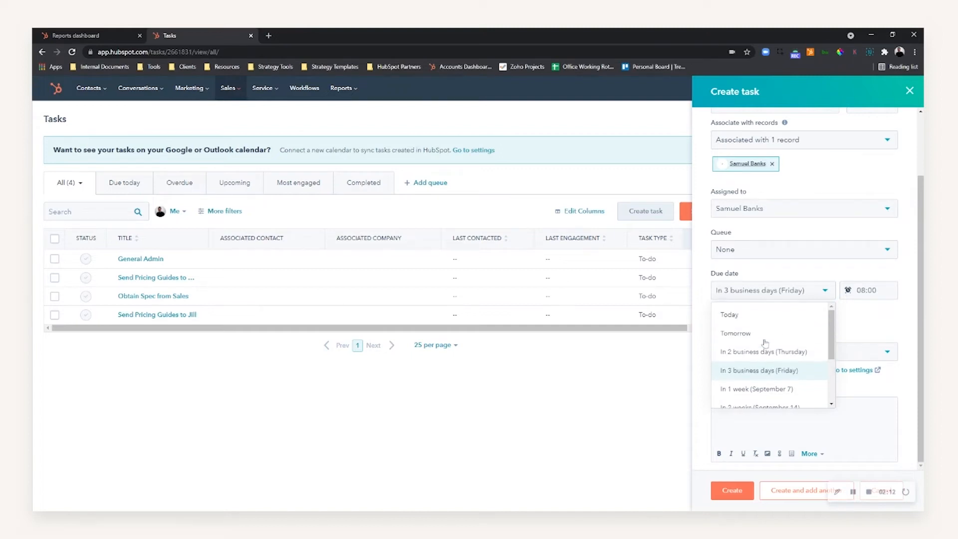
scroll(753, 382, "down", 2)
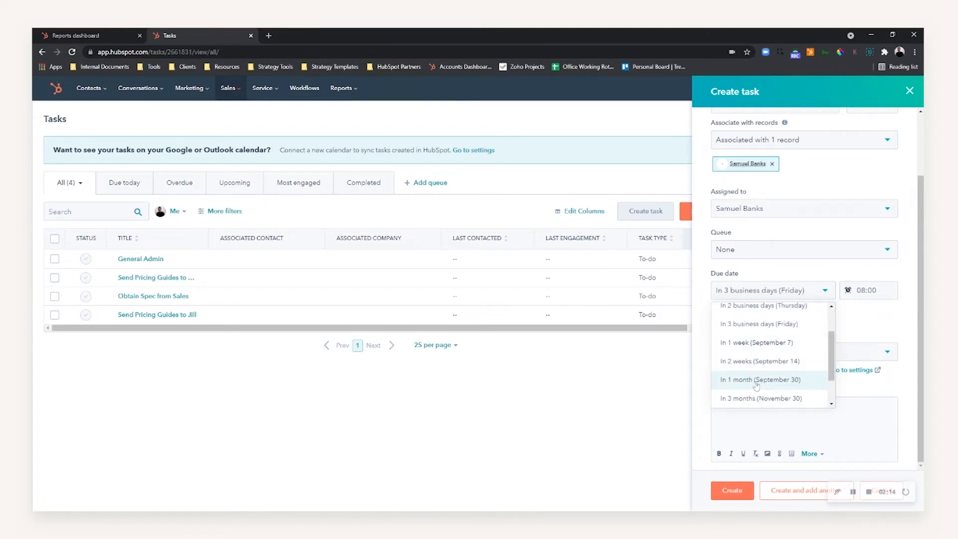
scroll(756, 385, "down", 2)
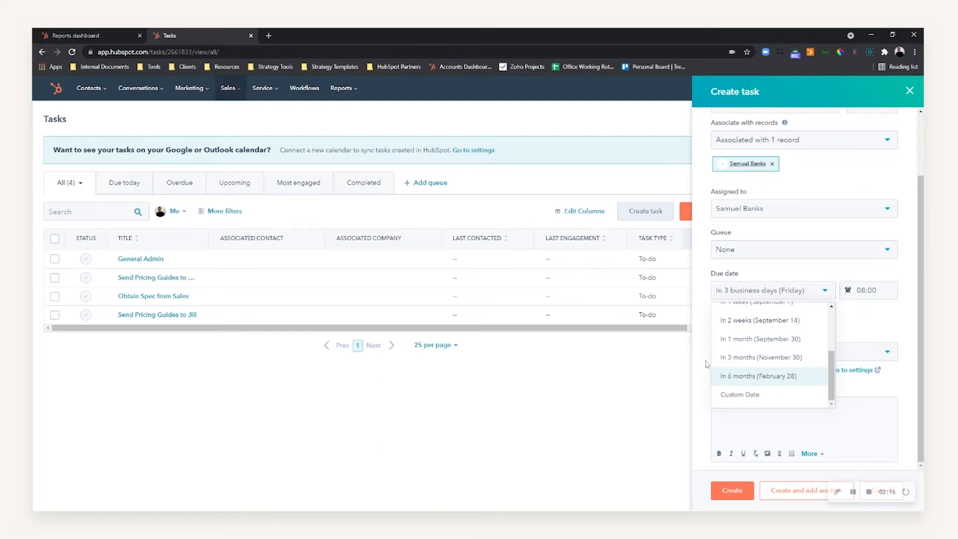
left_click(862, 307)
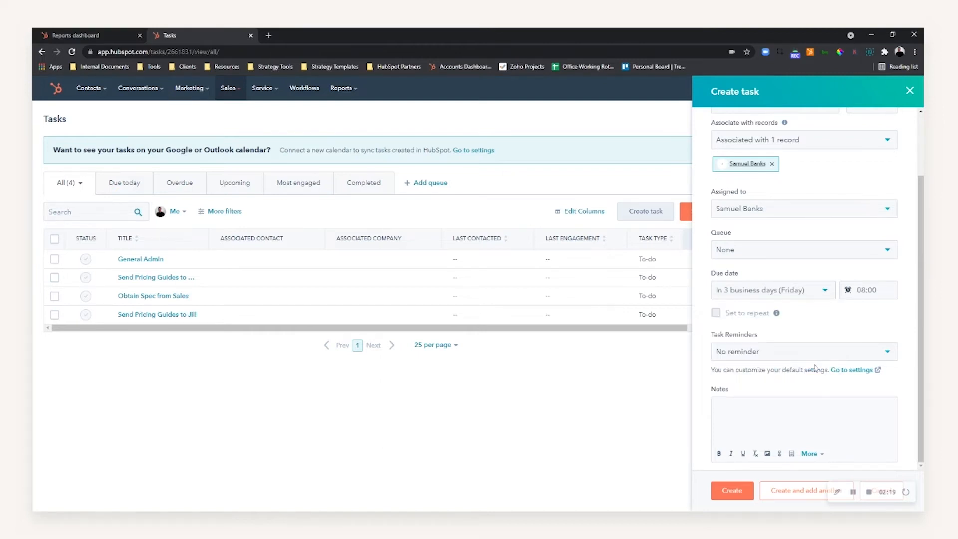
left_click(798, 353)
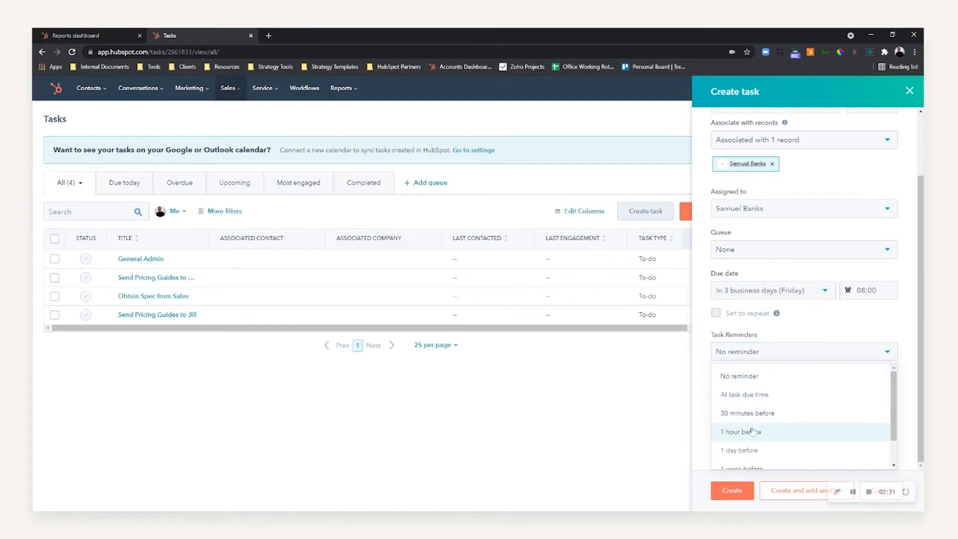
left_click(711, 388)
Step: Check the additional formatting options for the task's notes, leave the notes empty and create the task
left_click(714, 405)
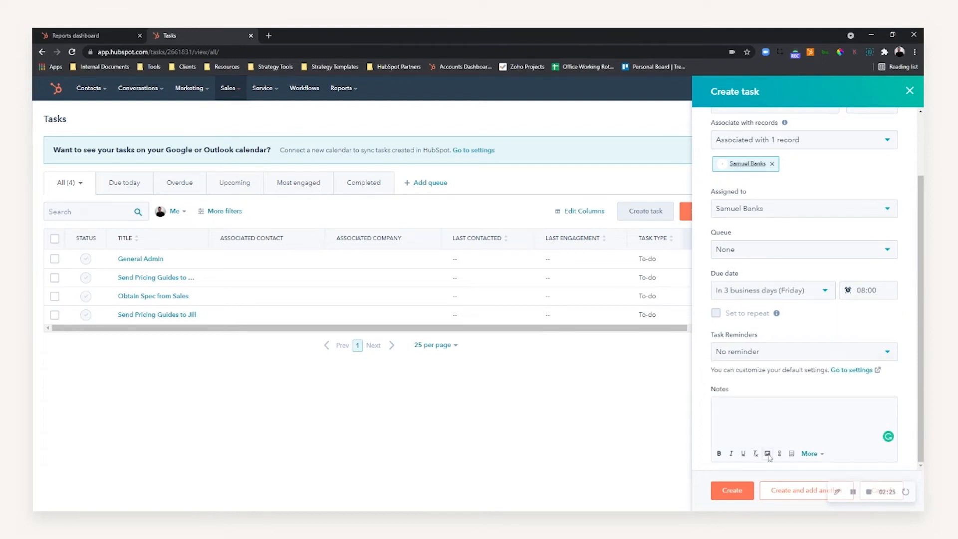
left_click(808, 453)
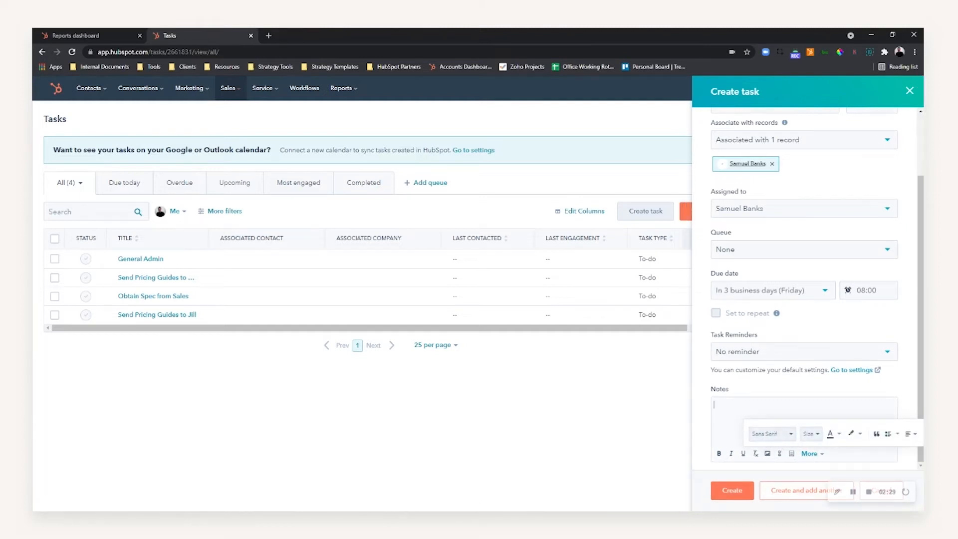
left_click(727, 424)
left_click(729, 492)
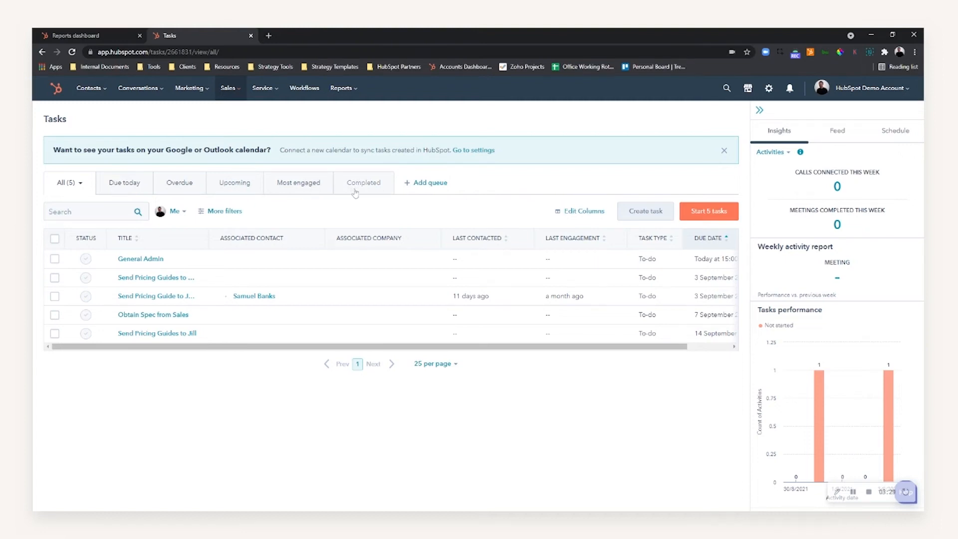
Step: Create a task queue named Pricing Guides and add the first listed user to it
left_click(430, 185)
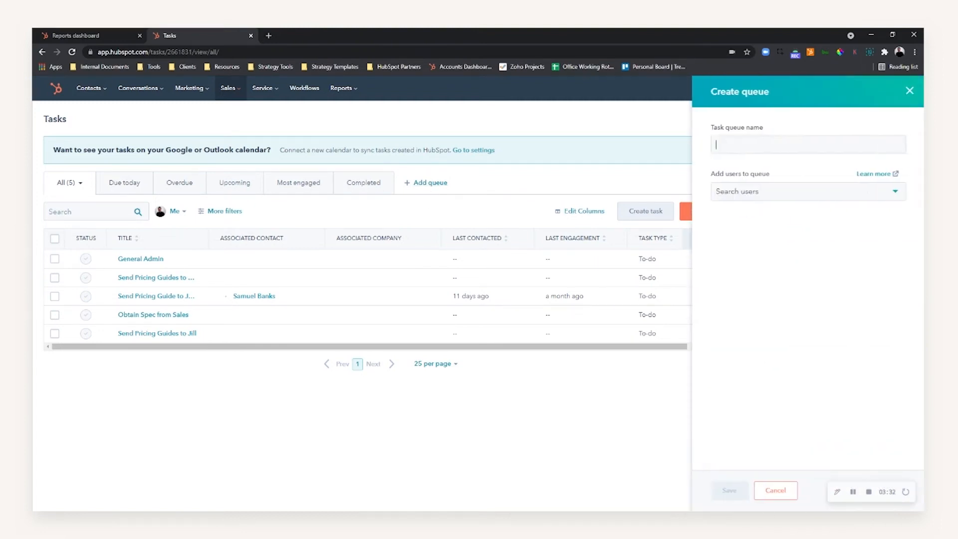
type("Pricing Guides")
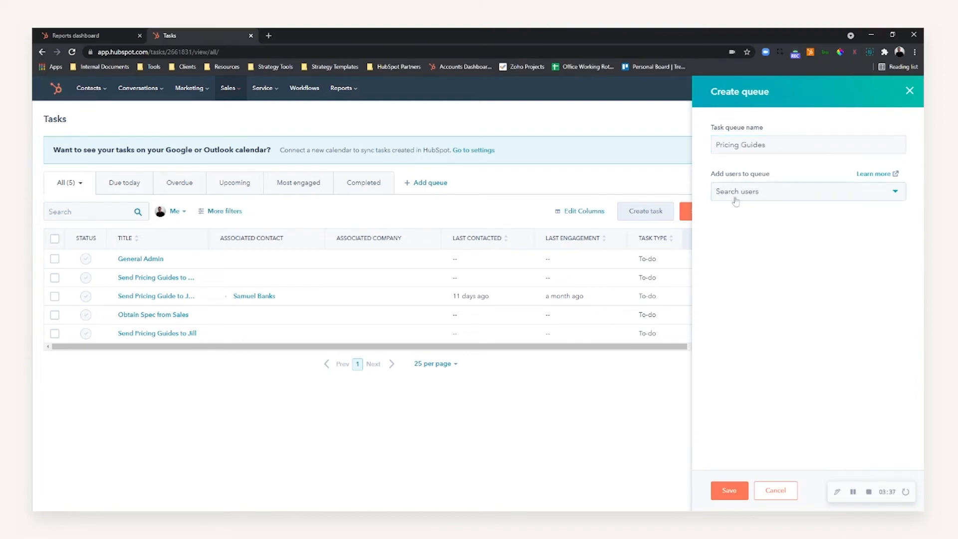
left_click(745, 193)
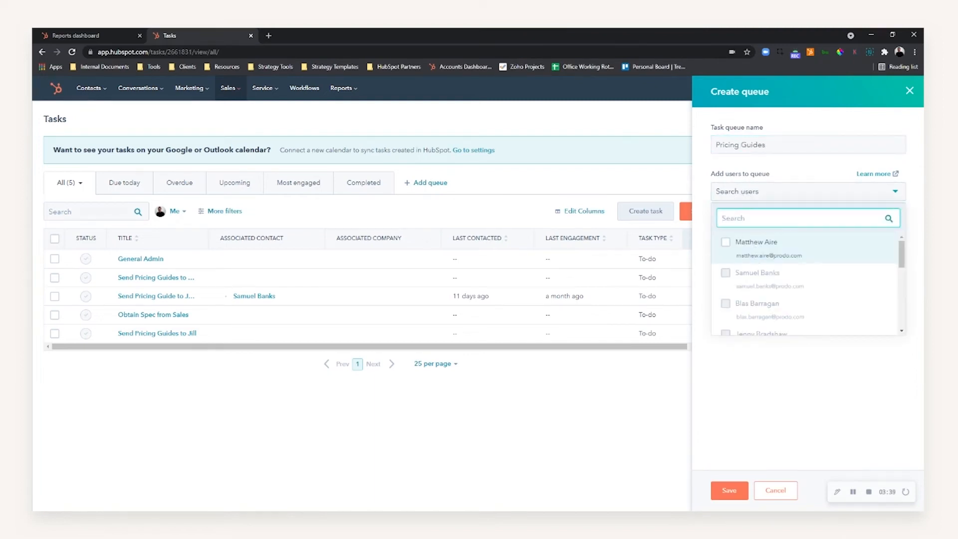
scroll(746, 251, "down", 1)
scroll(752, 264, "up", 1)
left_click(734, 244)
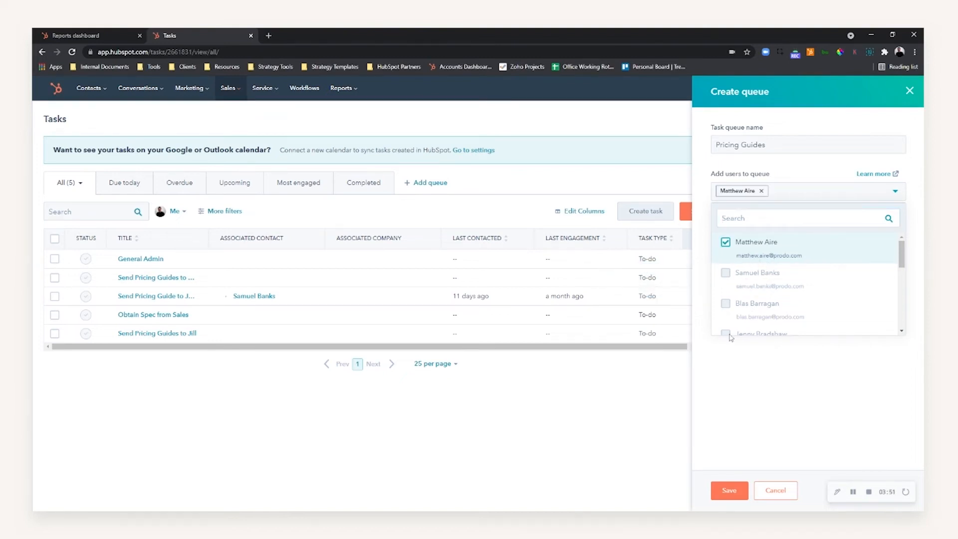
left_click(748, 398)
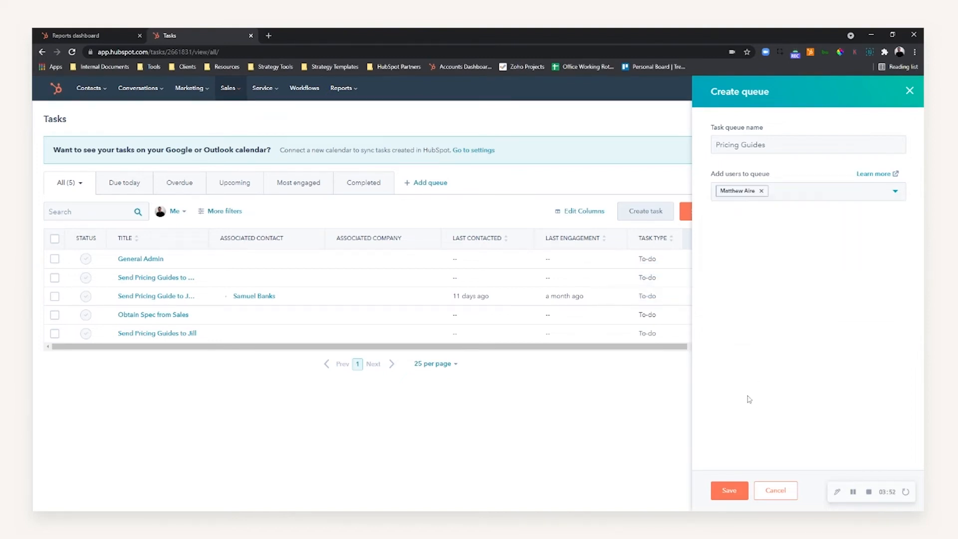
left_click(728, 490)
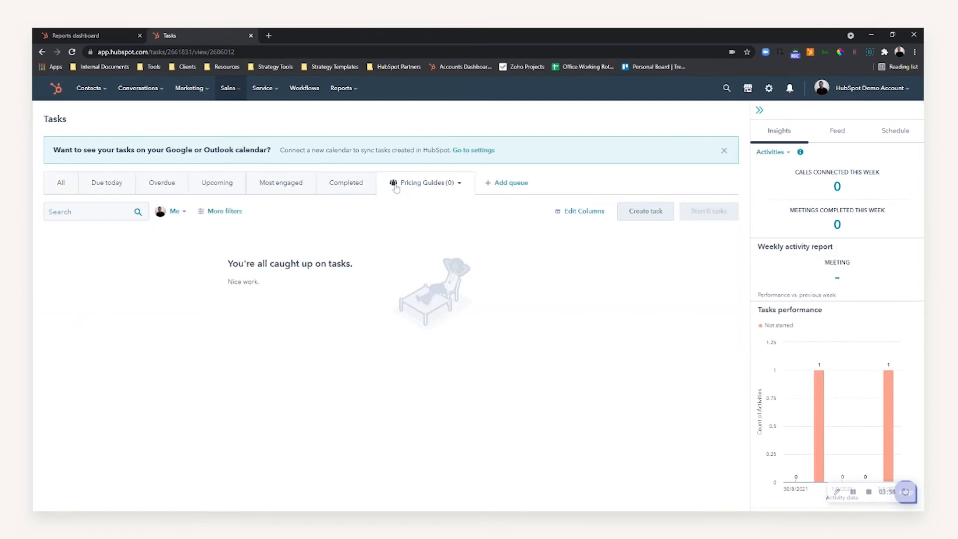
Step: View the actions available for the Pricing Guides queue
left_click(397, 189)
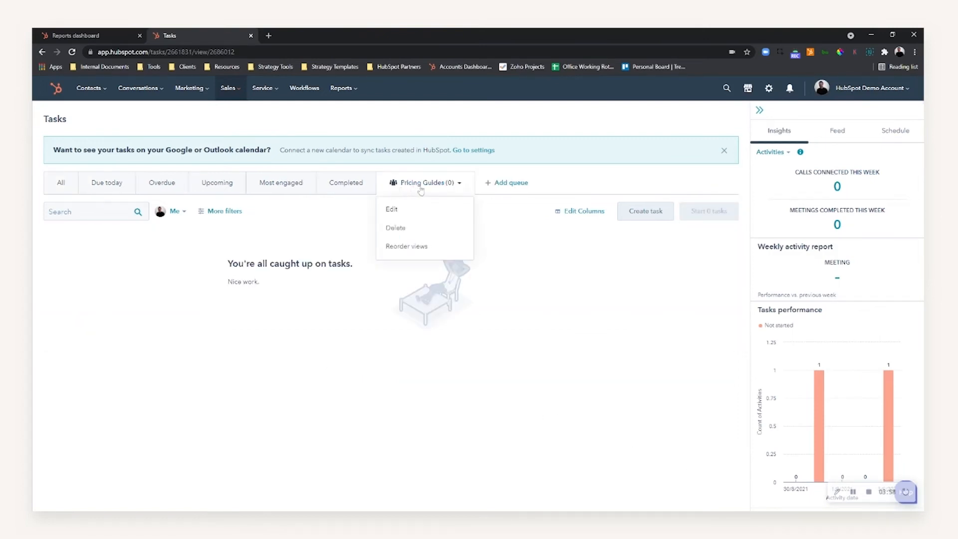
left_click(431, 193)
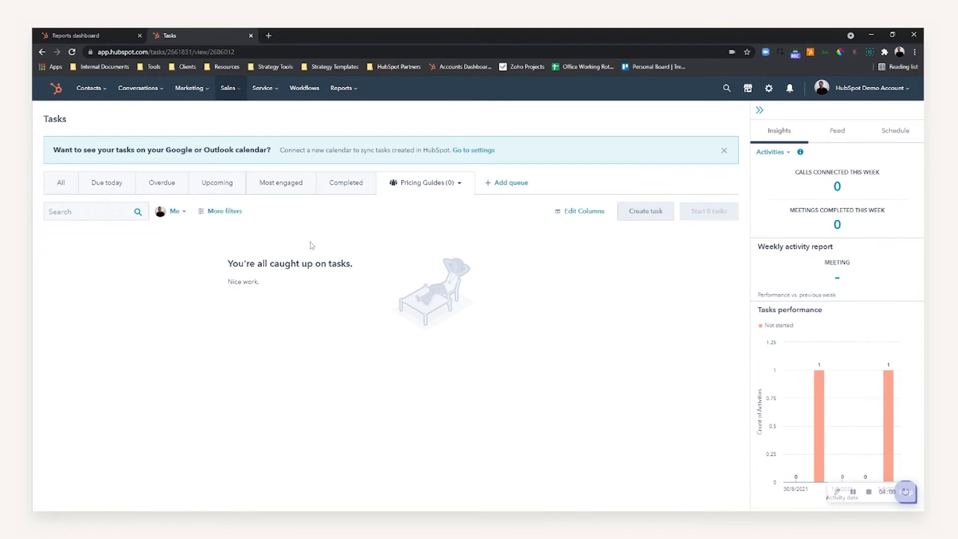
Step: Select the three pricing guide tasks in the full task list and move them to the Pricing Guides queue
left_click(64, 186)
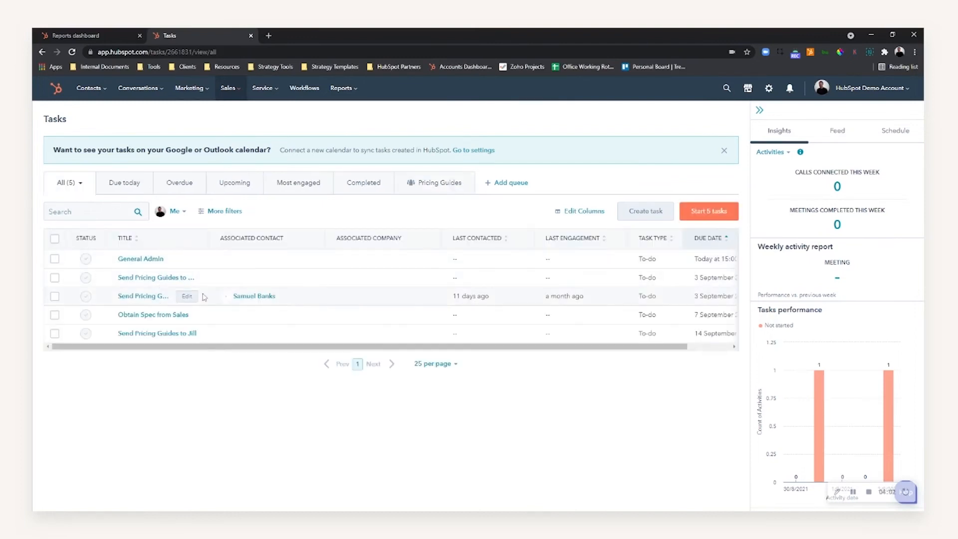
left_click(54, 277)
left_click(55, 296)
left_click(55, 333)
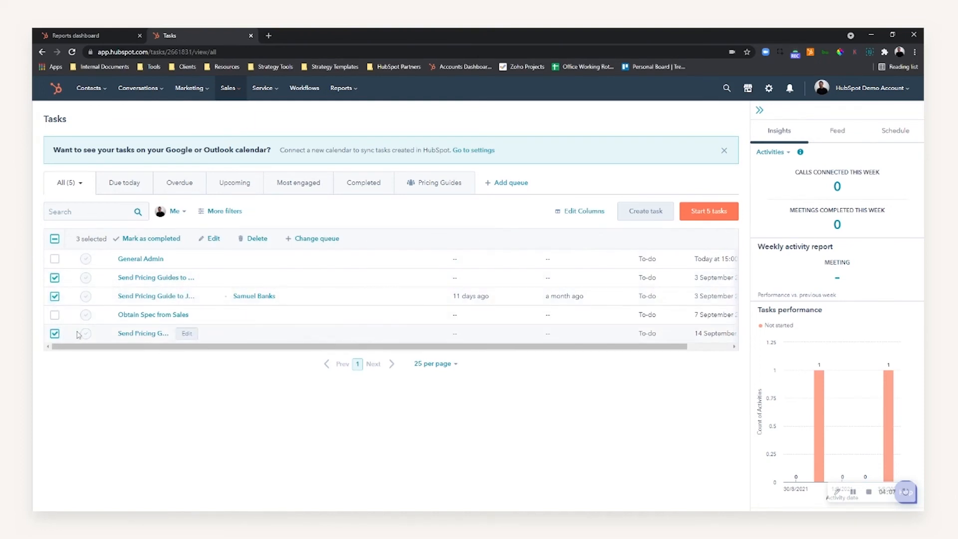
left_click(305, 240)
left_click(406, 179)
left_click(407, 195)
left_click(408, 202)
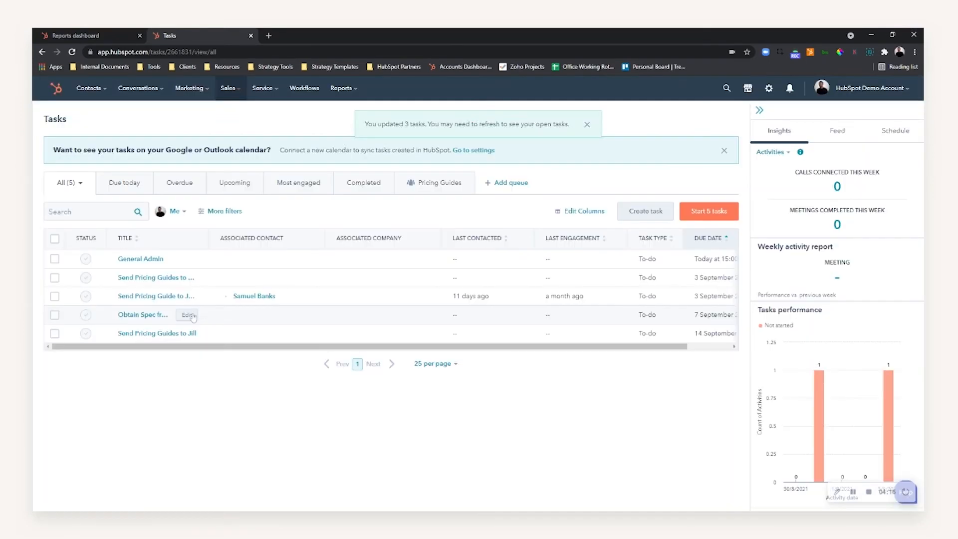
Step: Start the three tasks in the Pricing Guides queue and associate the first one with an existing contact record
left_click(432, 191)
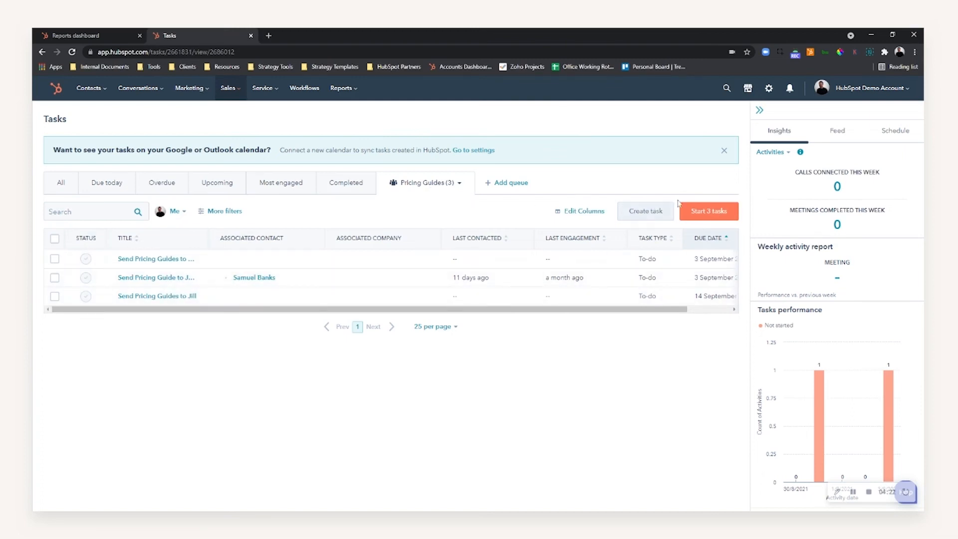
left_click(706, 216)
type("sameul")
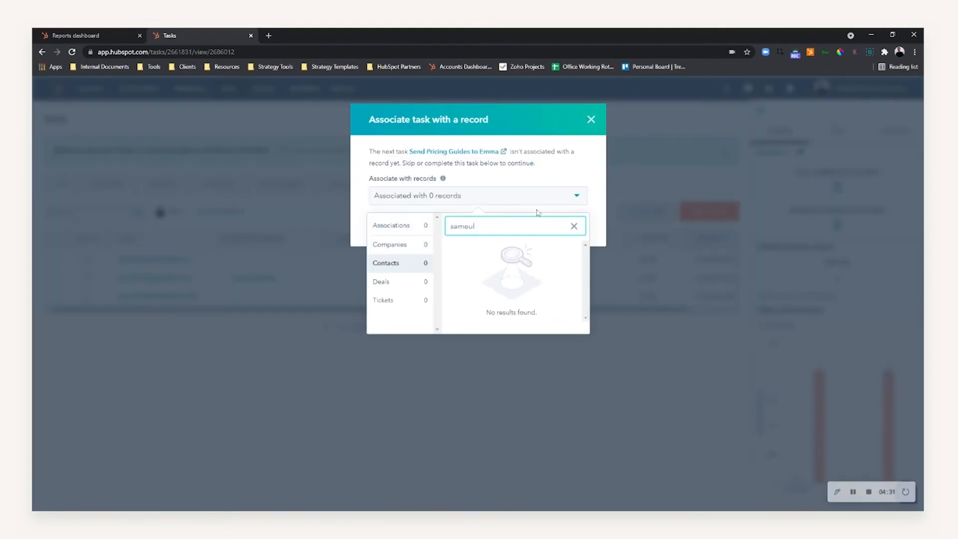
left_click(503, 251)
left_click(488, 182)
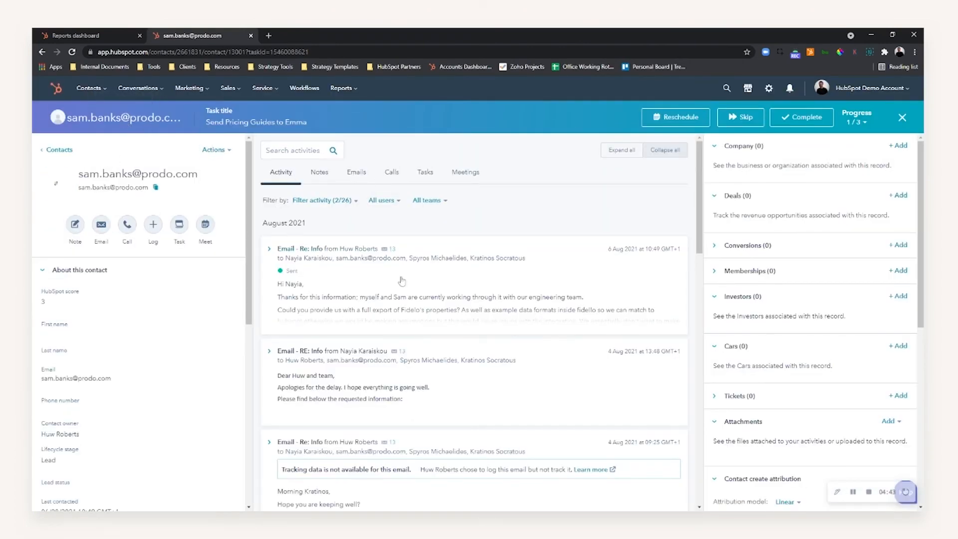
Step: Review the contact's activity history and email option, mark the first queued task as completed and continue to the next task
scroll(507, 170, "down", 5)
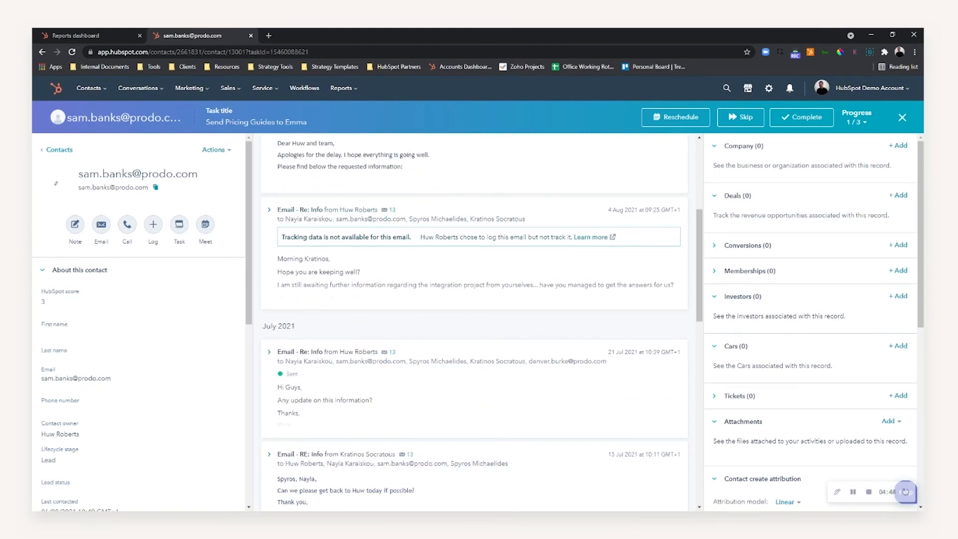
scroll(430, 241, "up", 5)
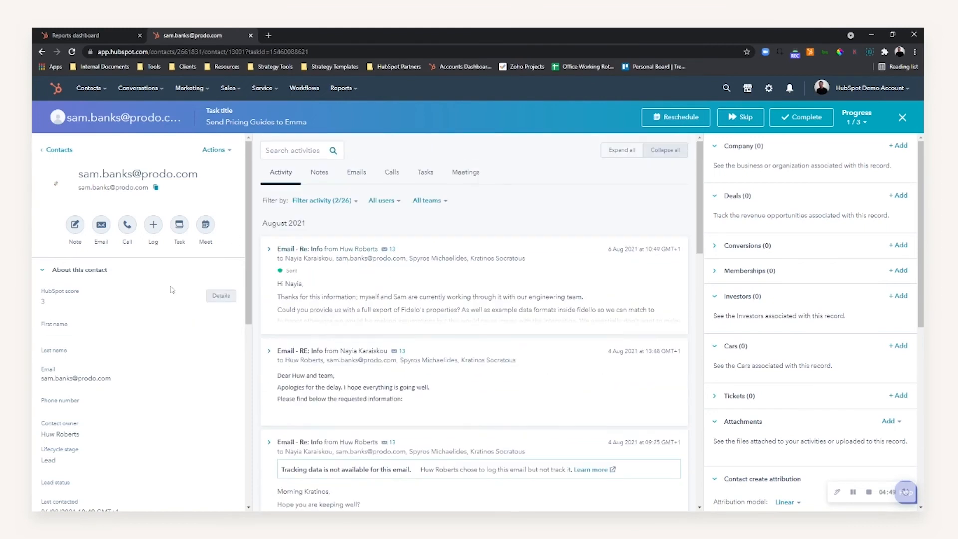
left_click(103, 231)
key("Escape")
left_click(798, 118)
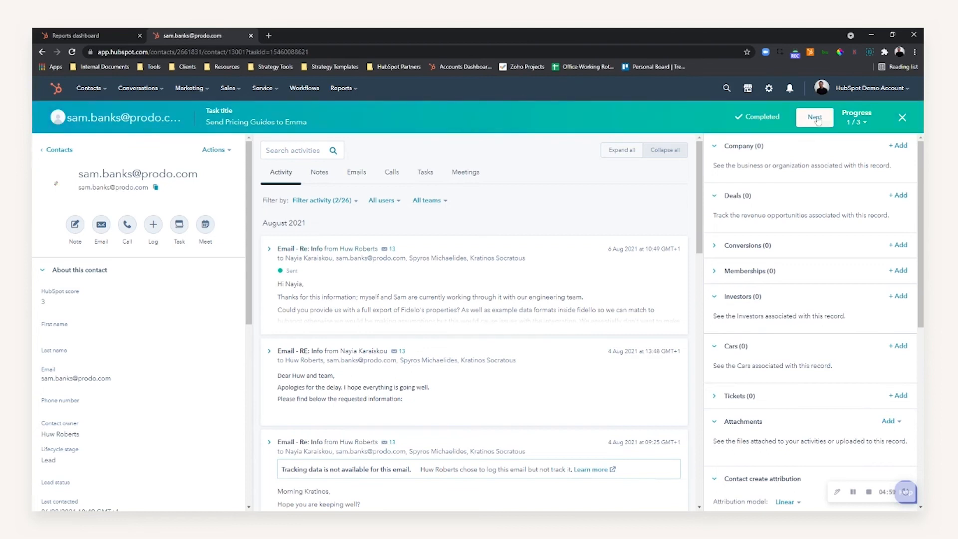
left_click(816, 118)
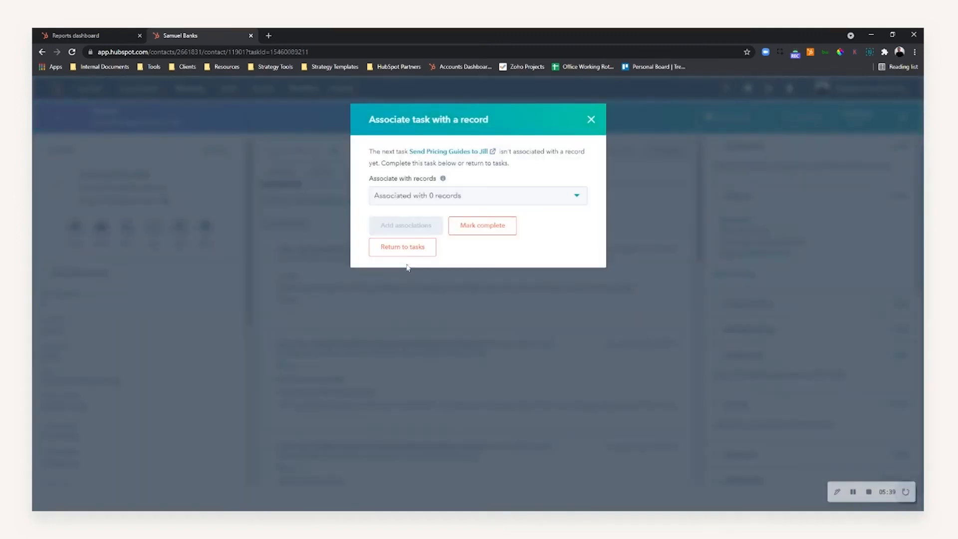
Step: Associate the last pricing guide task in the queue with the HubSpot sample contact
left_click(460, 205)
type("sam")
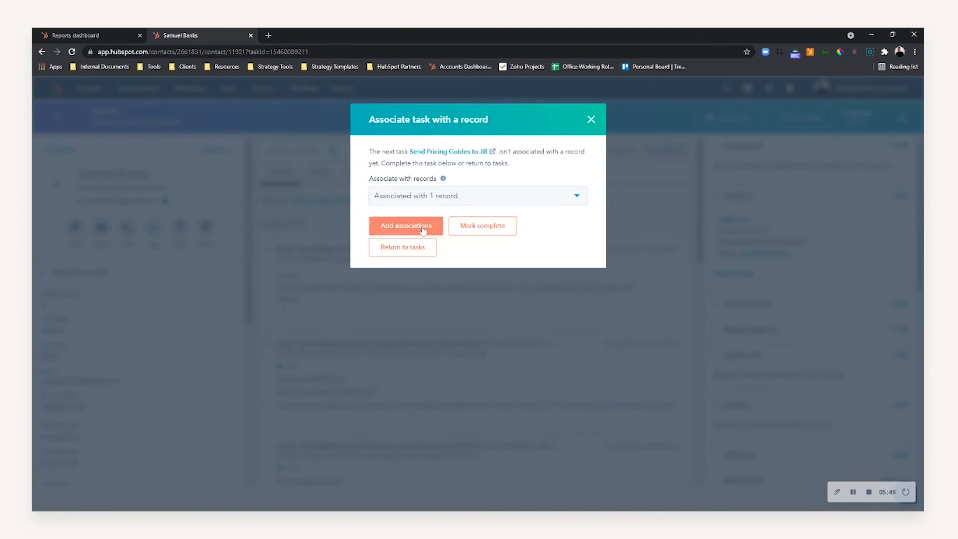
left_click(422, 229)
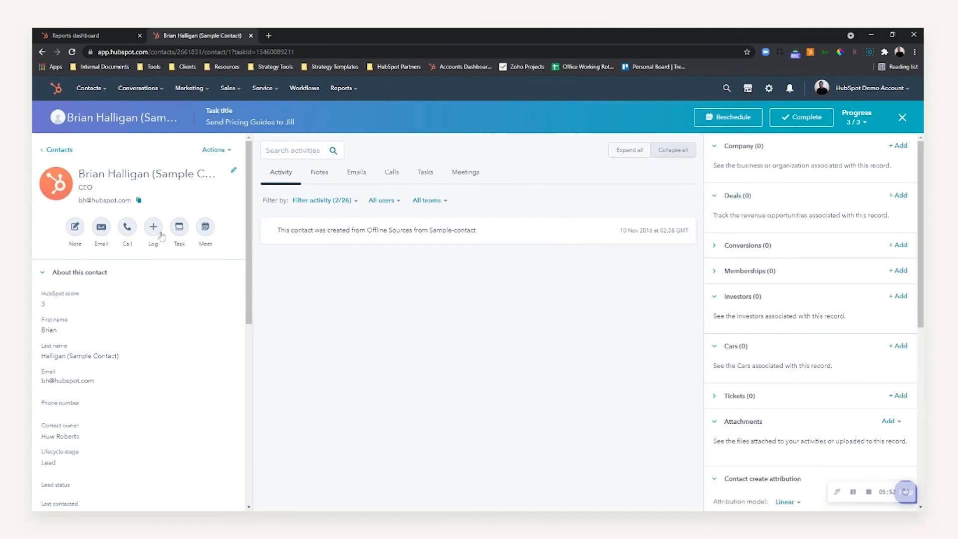
Step: Check the email connection options for the sample contact, mark the last queued task complete and return to the tasks page
left_click(101, 227)
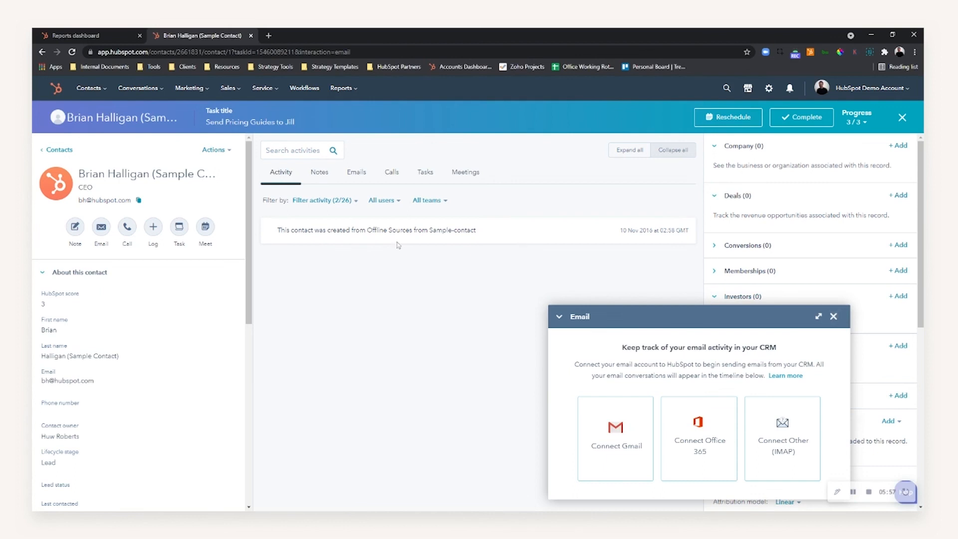
left_click(833, 316)
left_click(801, 120)
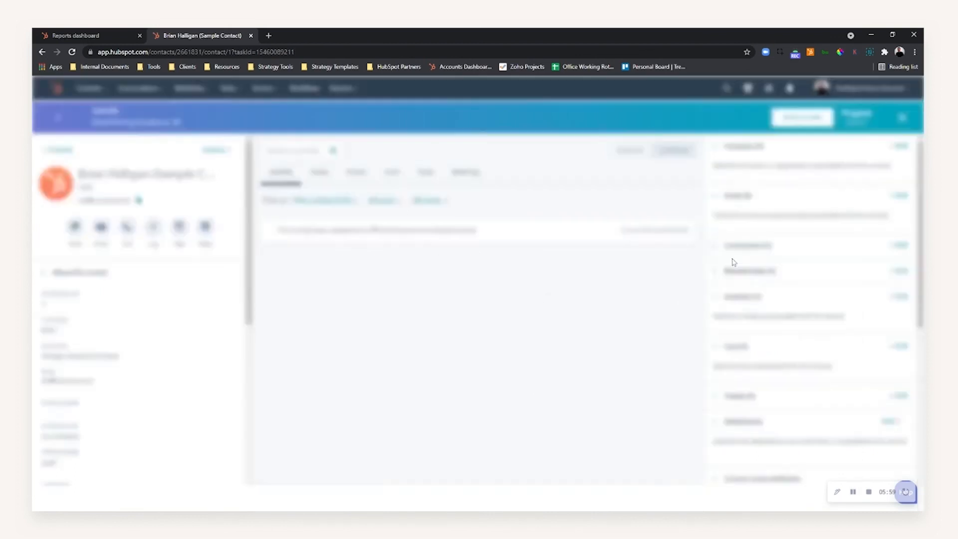
left_click(472, 229)
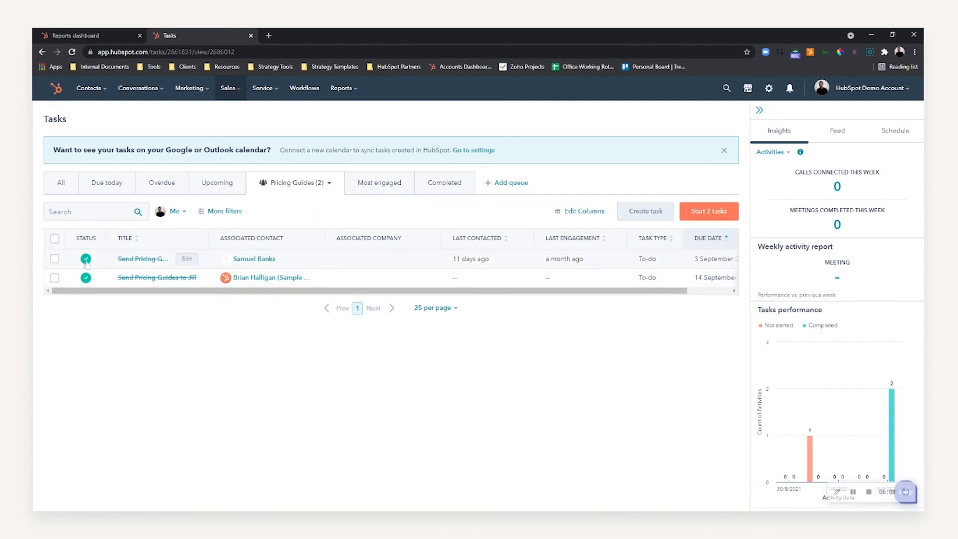
Step: View all tasks, check the form for creating another queue without saving one, and look at the task owner filter
left_click(57, 184)
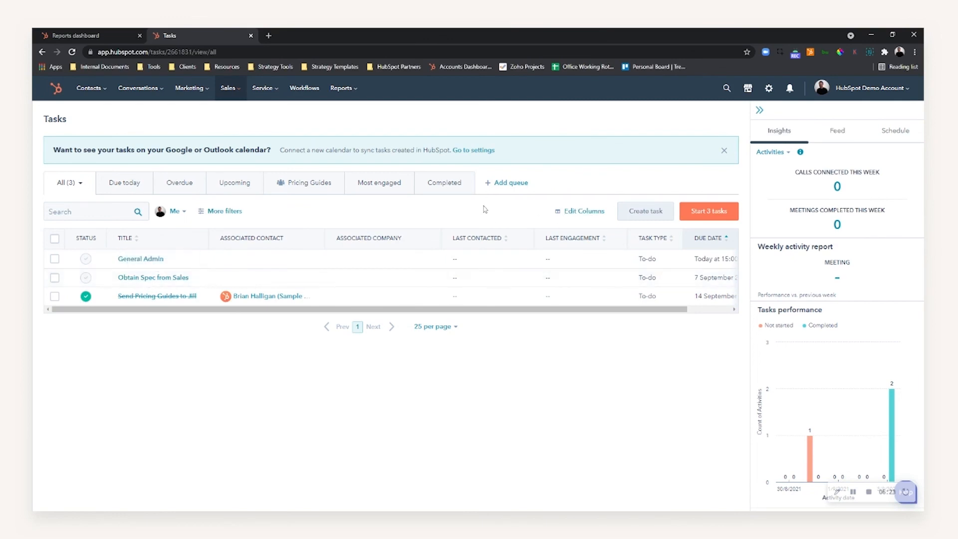
left_click(509, 183)
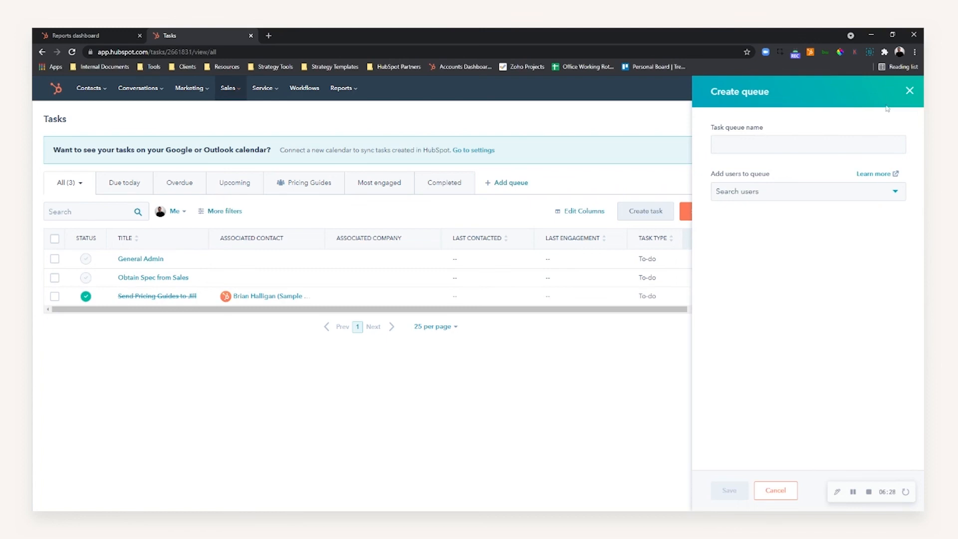
left_click(909, 91)
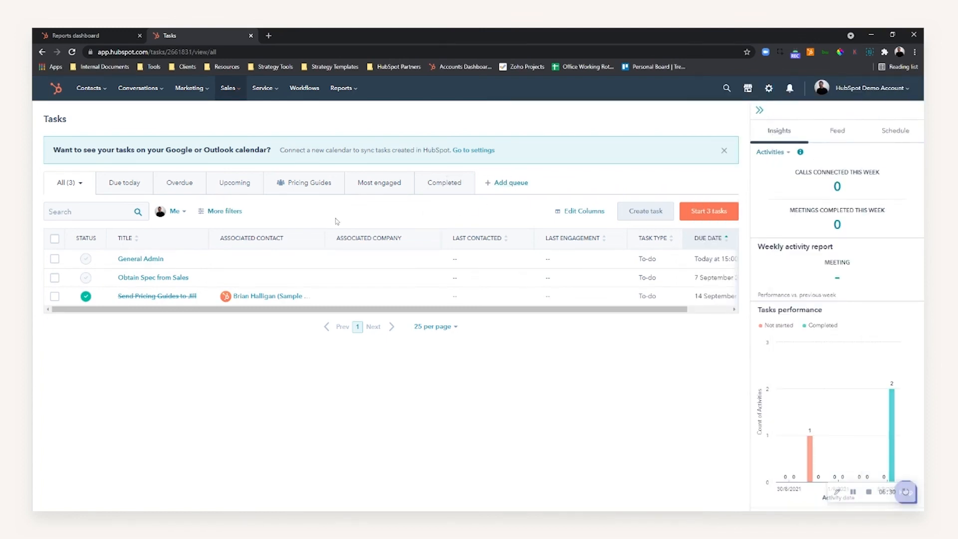
left_click(177, 213)
left_click(175, 213)
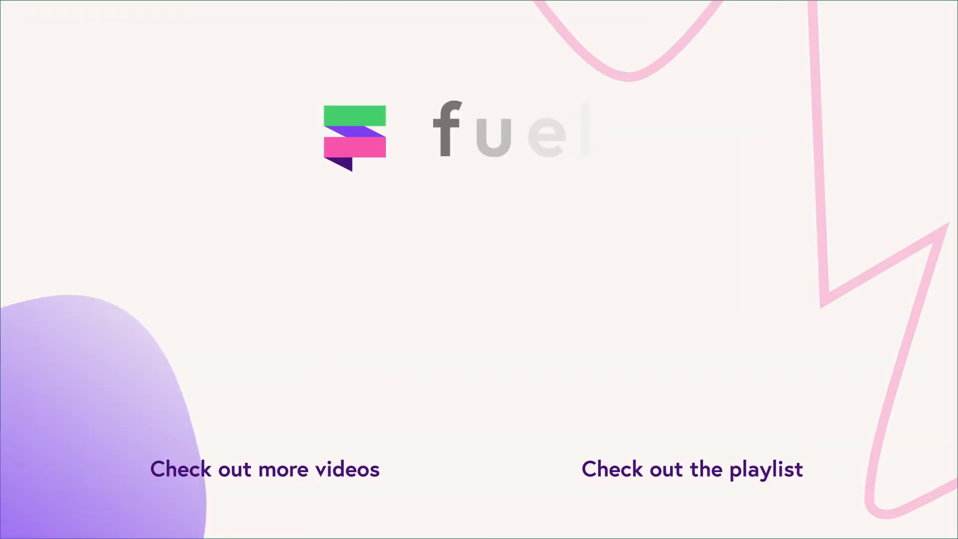